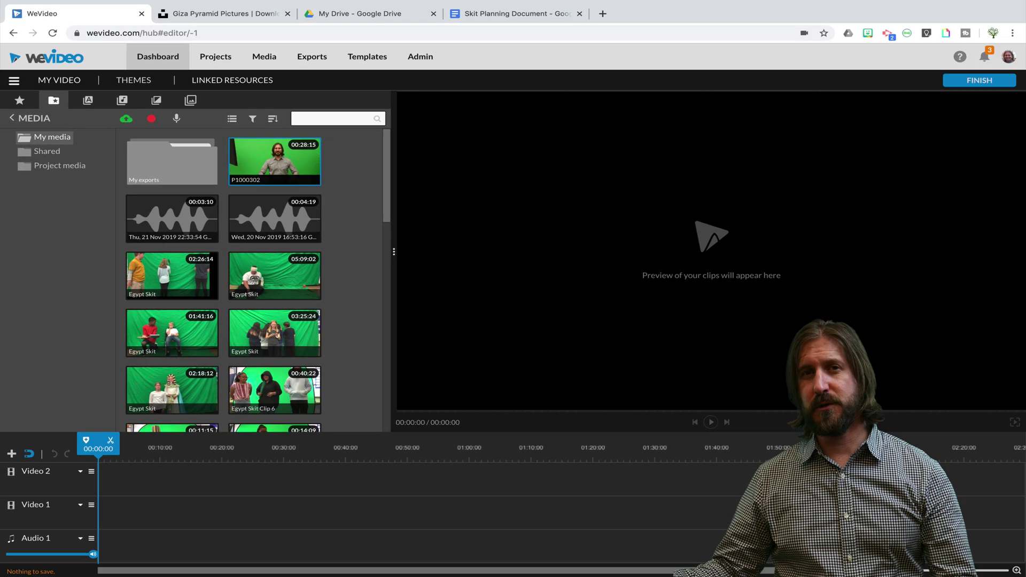
# Preview the P1000302 green-screen clip and place it at the start of Video 2.
pyautogui.rightClick(290, 170)
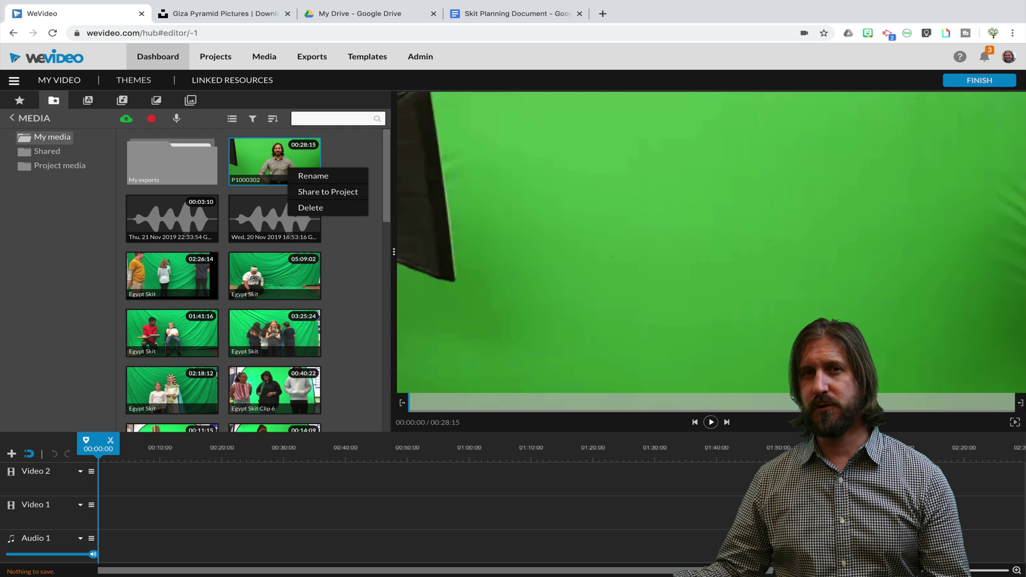
pyautogui.moveTo(285, 165)
pyautogui.mouseDown()
pyautogui.moveTo(321, 245)
pyautogui.moveTo(185, 479)
pyautogui.mouseUp()
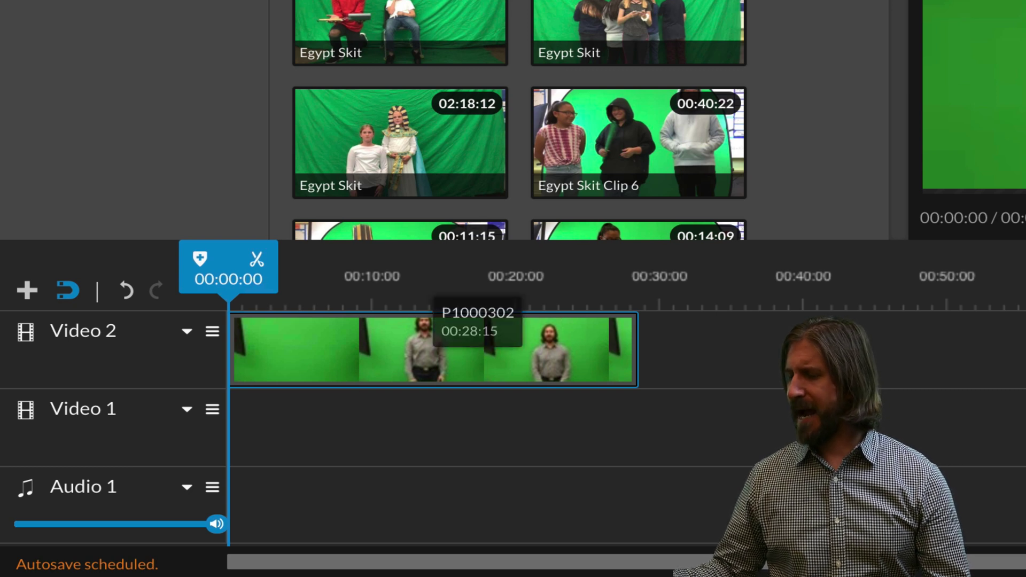
# Split the clip at 00:11:21, delete the empty green opening, and move the remaining 16 seconds to 00:00.
pyautogui.moveTo(228, 265); pyautogui.dragTo(400, 265)
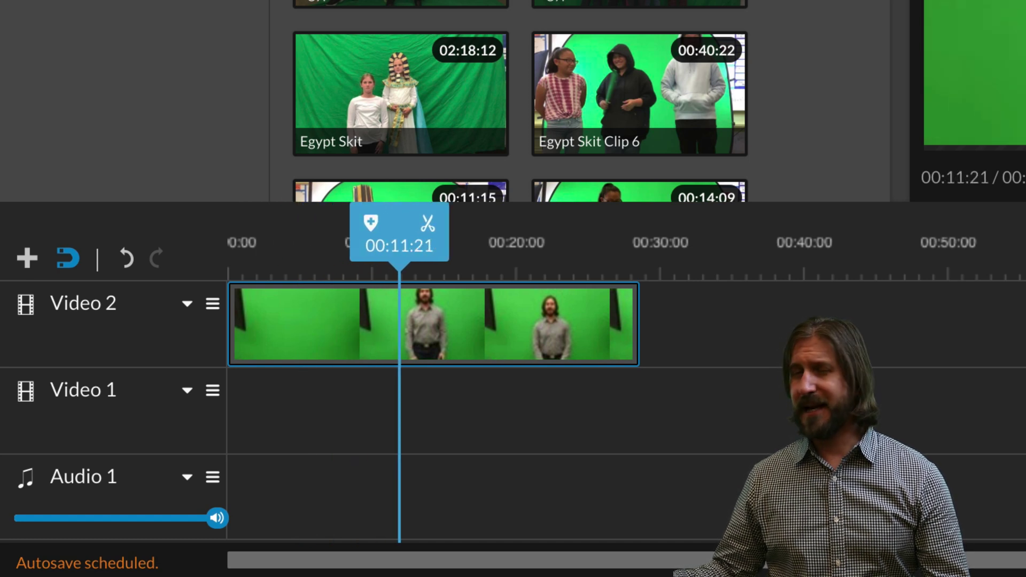
pyautogui.press('s')
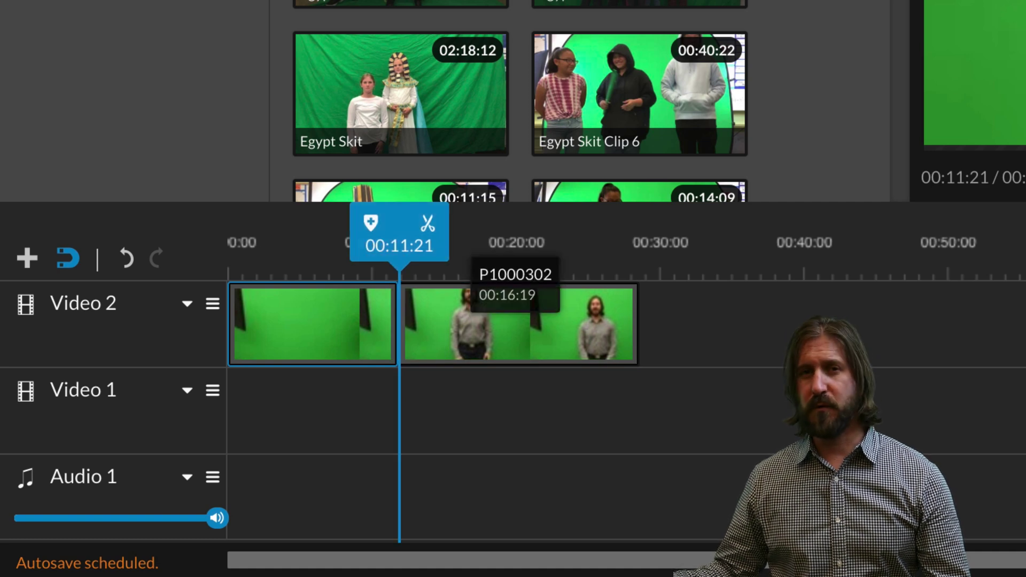
pyautogui.moveTo(472, 320)
pyautogui.mouseDown()
pyautogui.moveTo(606, 320)
pyautogui.moveTo(528, 321)
pyautogui.mouseUp()
pyautogui.click(323, 321)
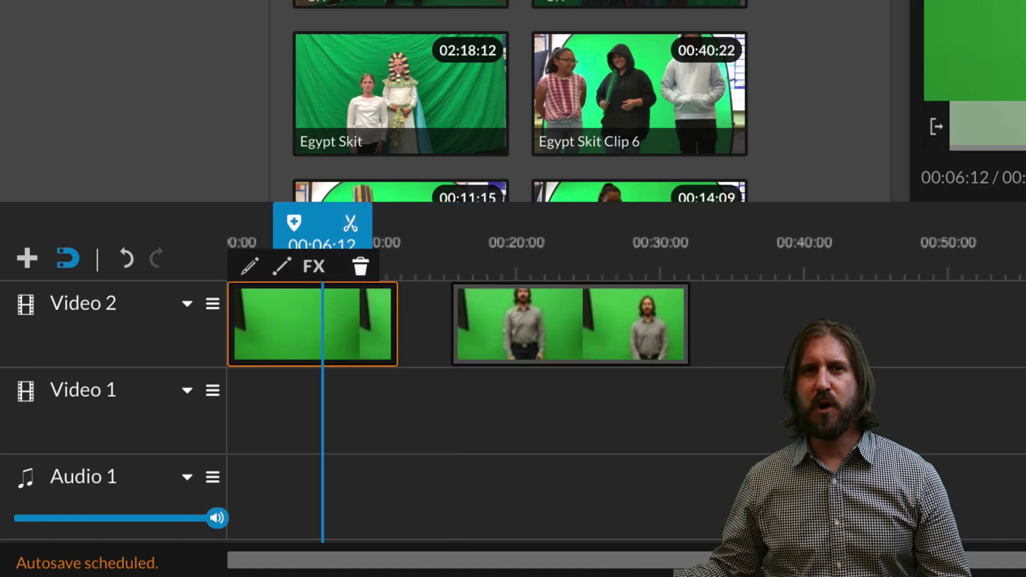
pyautogui.press('Delete')
pyautogui.moveTo(570, 321); pyautogui.dragTo(345, 322)
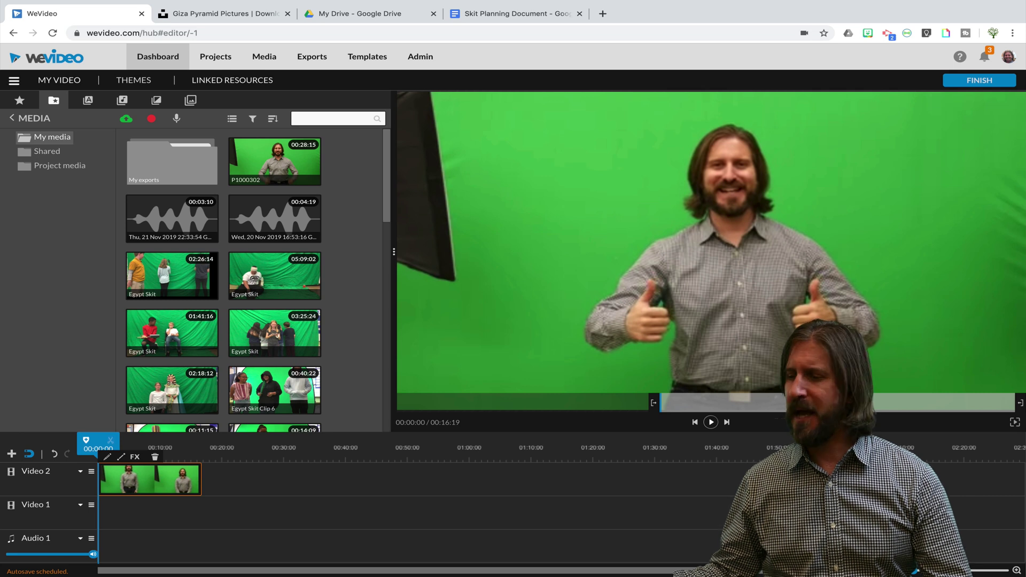
# Apply Color Keying to the clip with the green backdrop as key colour and adjust Defringe to clean the edges.
pyautogui.doubleClick(177, 483)
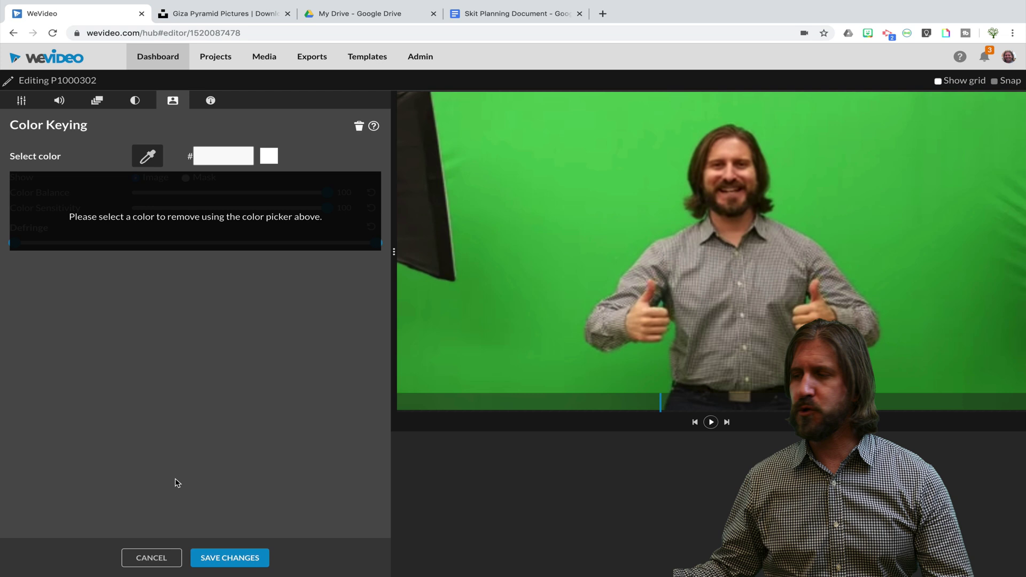
pyautogui.click(155, 162)
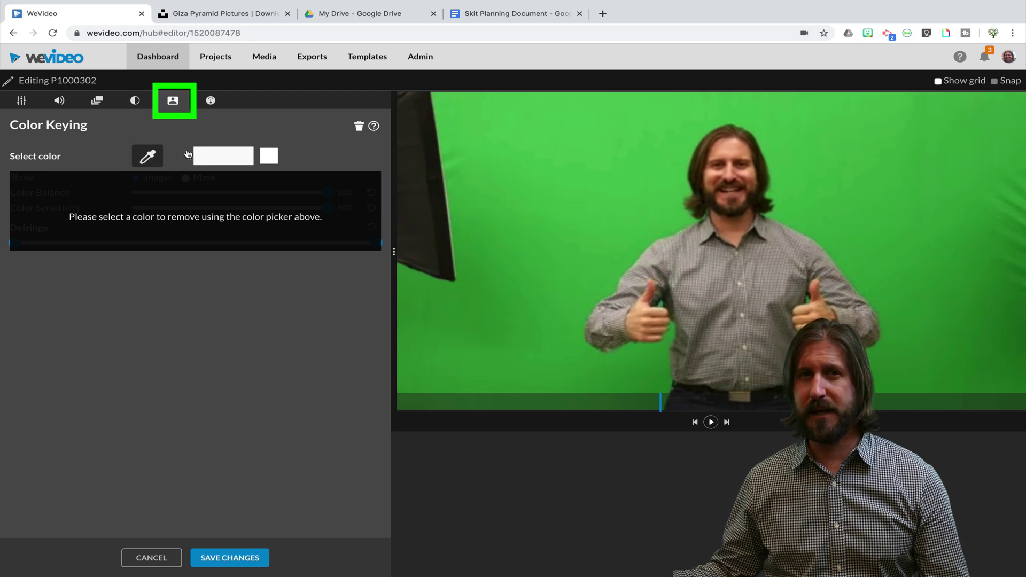
pyautogui.click(563, 184)
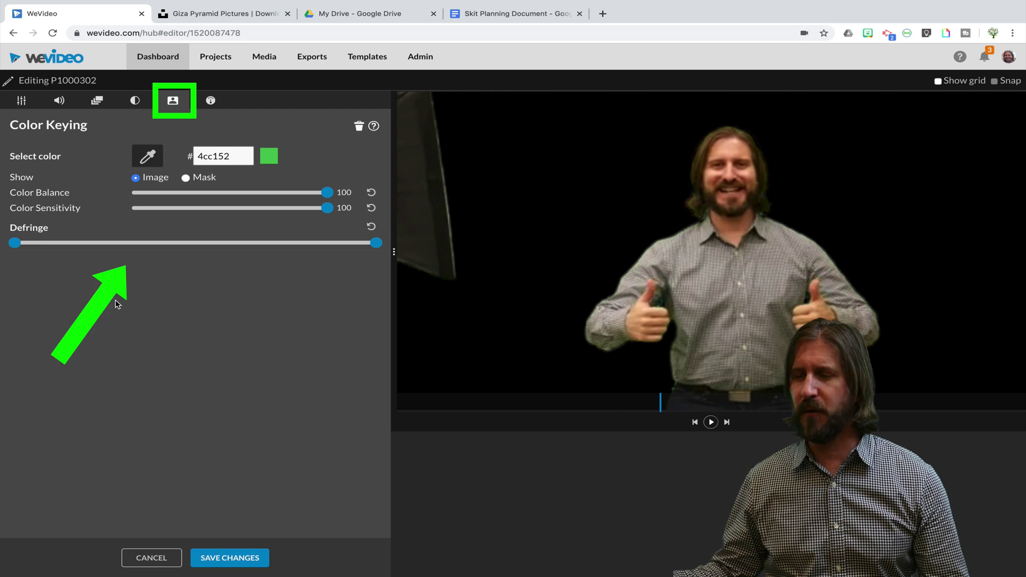
pyautogui.moveTo(14, 243)
pyautogui.mouseDown()
pyautogui.moveTo(177, 243)
pyautogui.moveTo(148, 253)
pyautogui.mouseUp()
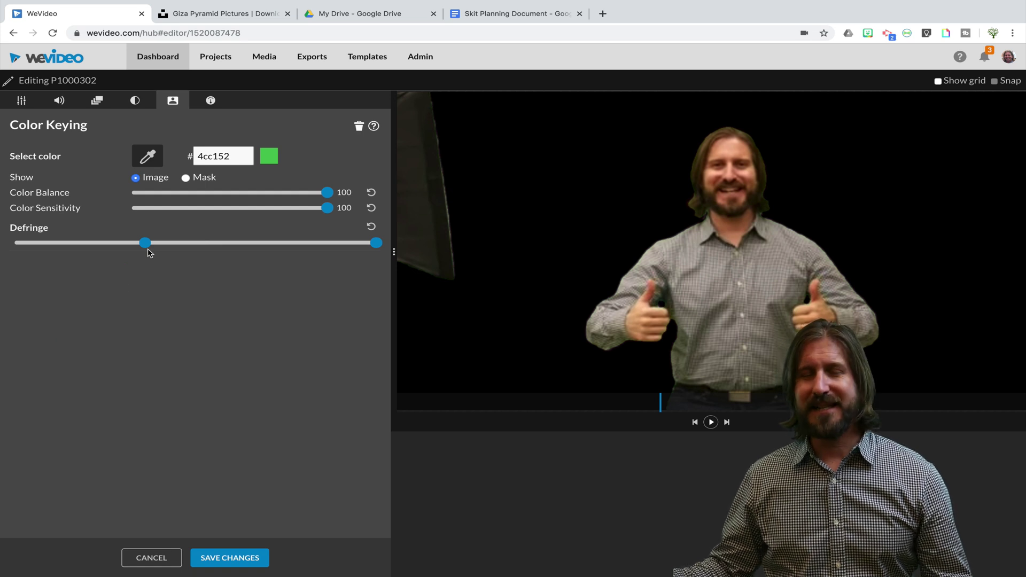
pyautogui.moveTo(148, 253); pyautogui.dragTo(152, 251)
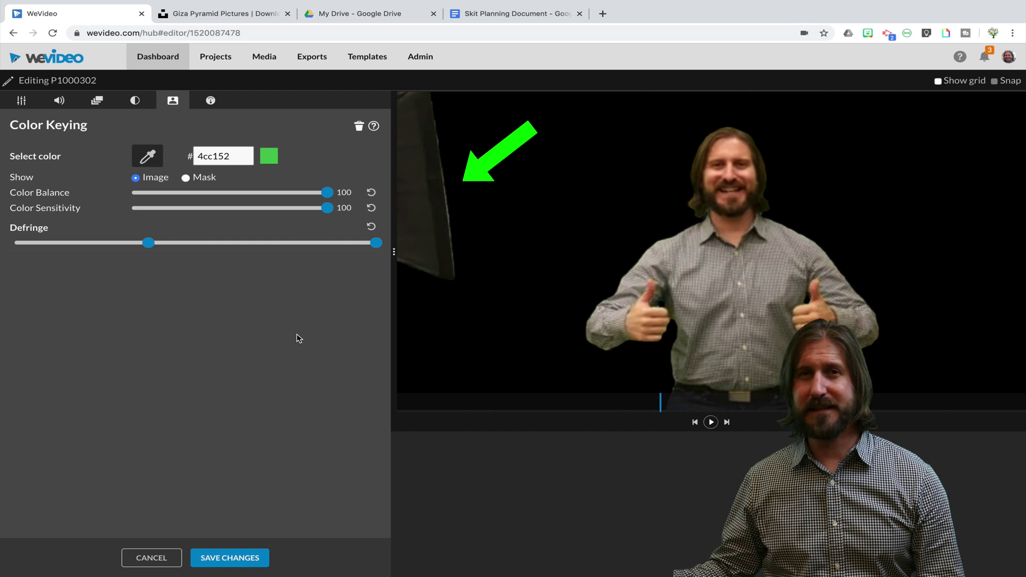
# In Transform, set Scale to 1.24, lower the presenter in the frame, and save the changes.
pyautogui.click(21, 102)
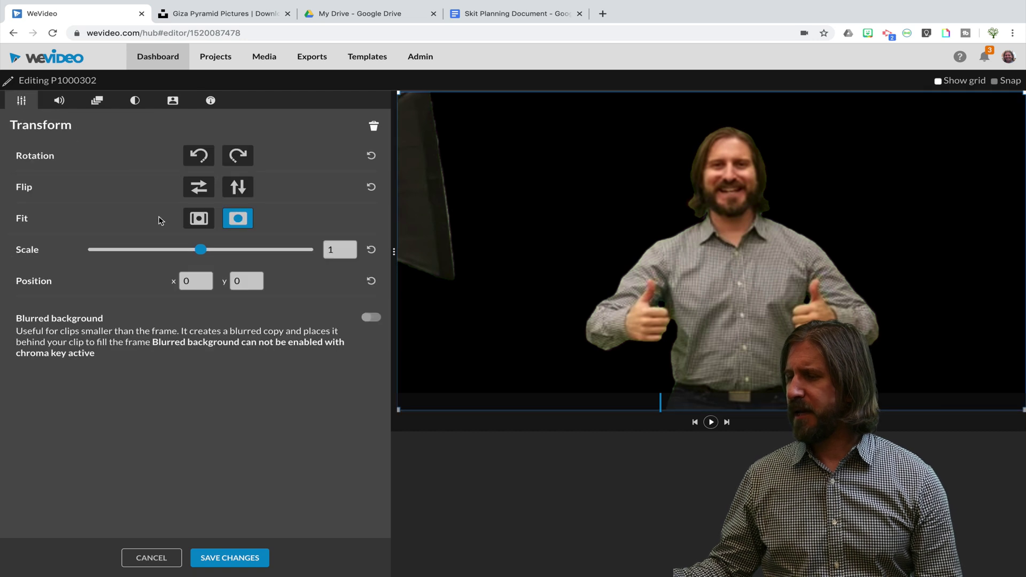
pyautogui.moveTo(208, 249); pyautogui.dragTo(211, 255)
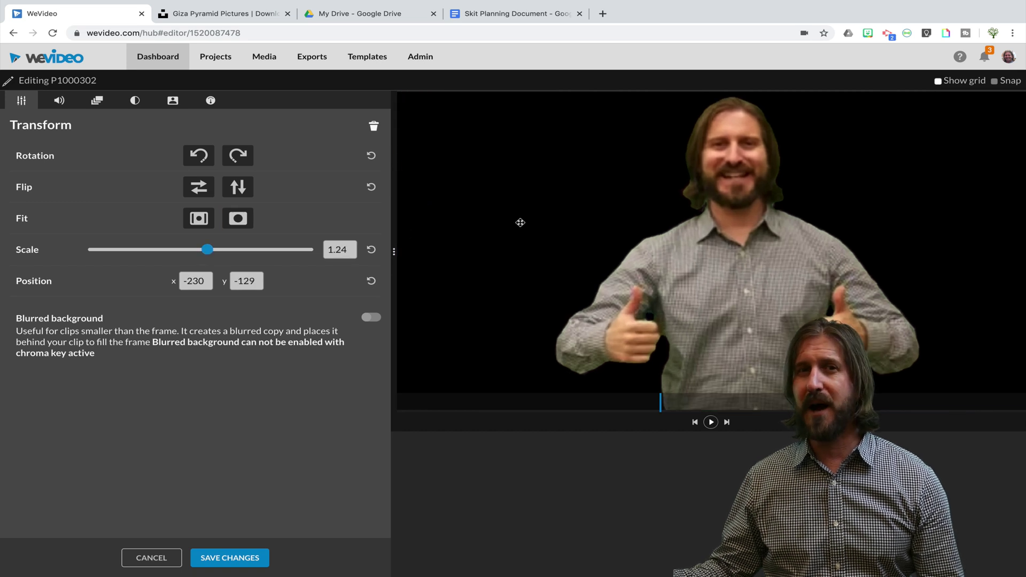
pyautogui.moveTo(521, 222); pyautogui.dragTo(520, 229)
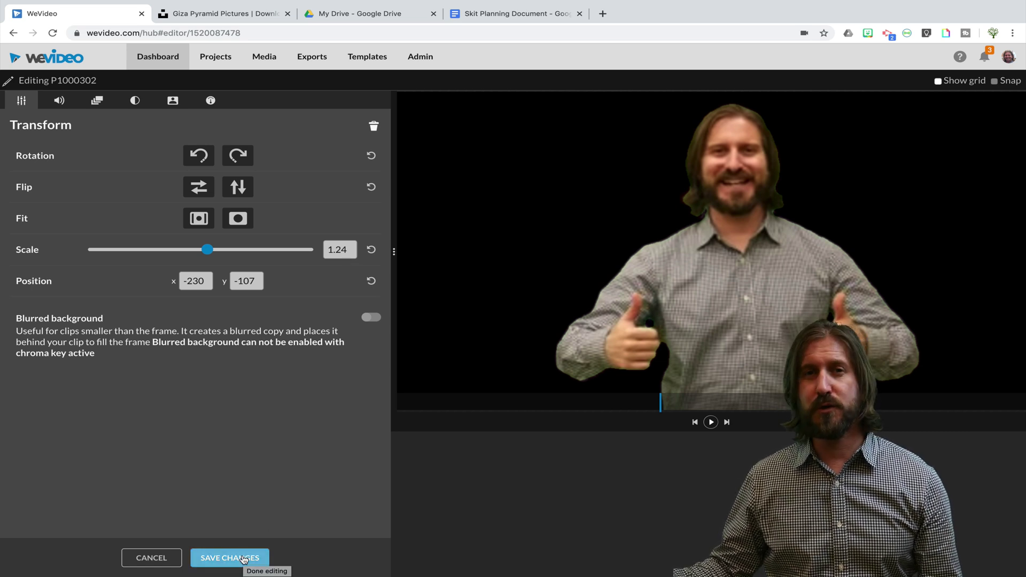
pyautogui.click(244, 560)
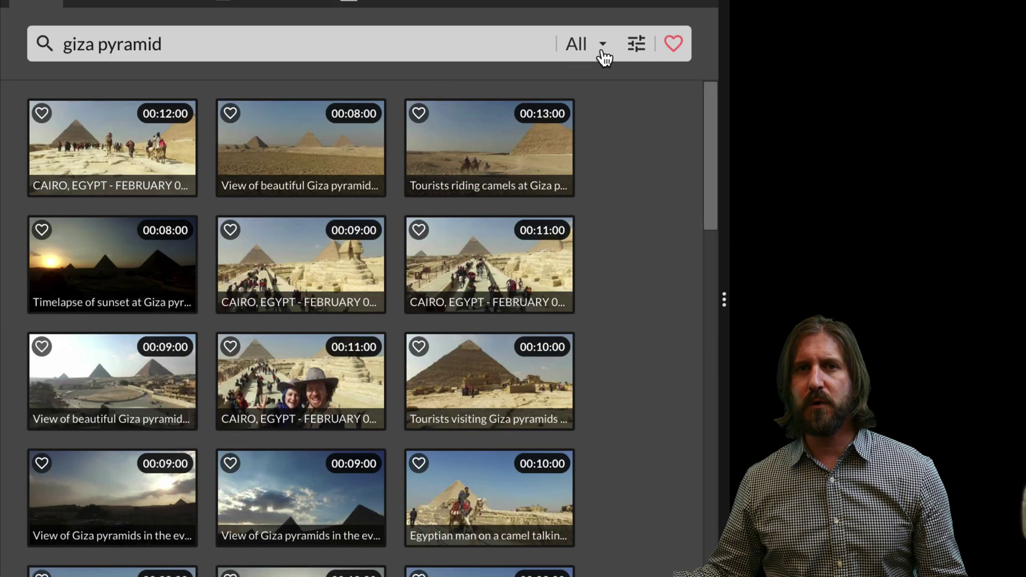
# Filter the 'giza pyramid' stock search to Images, then switch to the Unsplash pyramid pictures page.
pyautogui.click(604, 49)
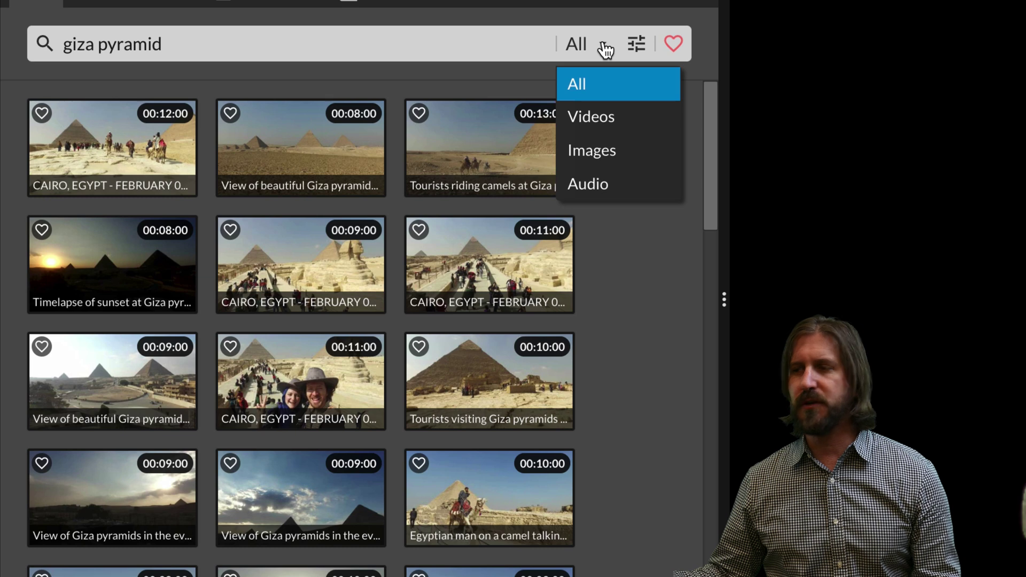
pyautogui.click(609, 148)
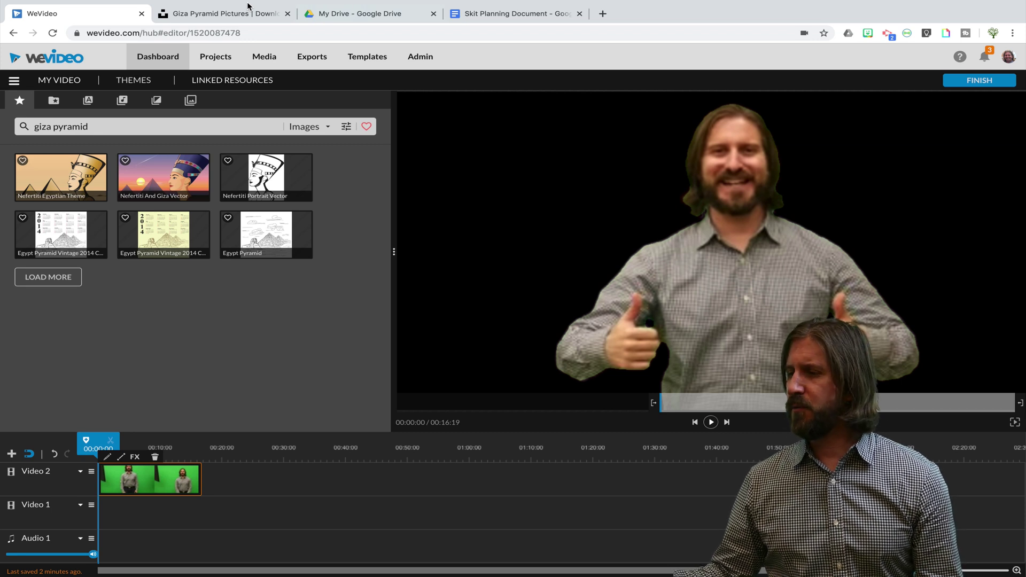
pyautogui.click(246, 13)
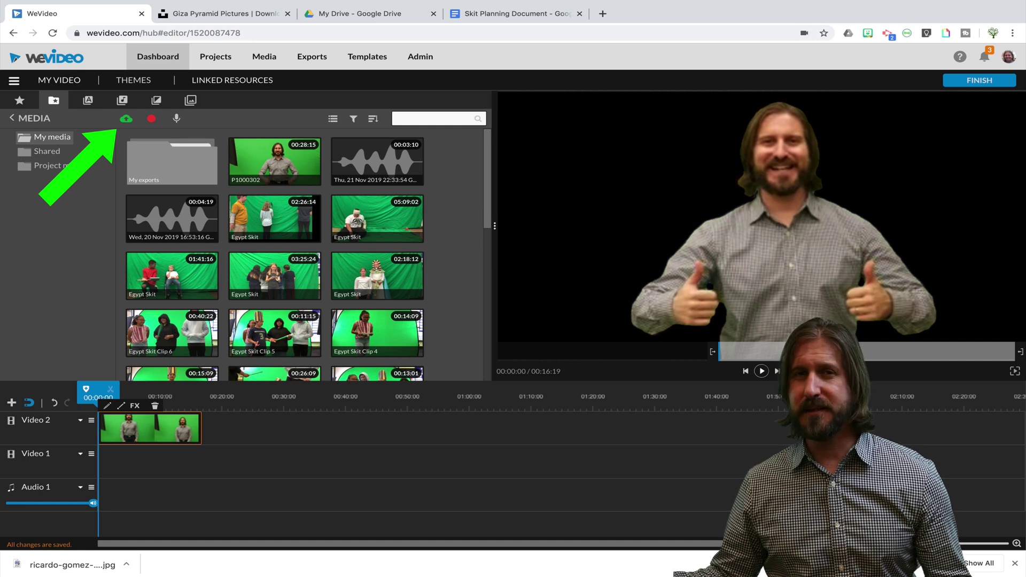
# Upload the downloaded pyramid .jpg and place it on Video 1 beneath the presenter clip.
pyautogui.click(126, 117)
pyautogui.click(522, 309)
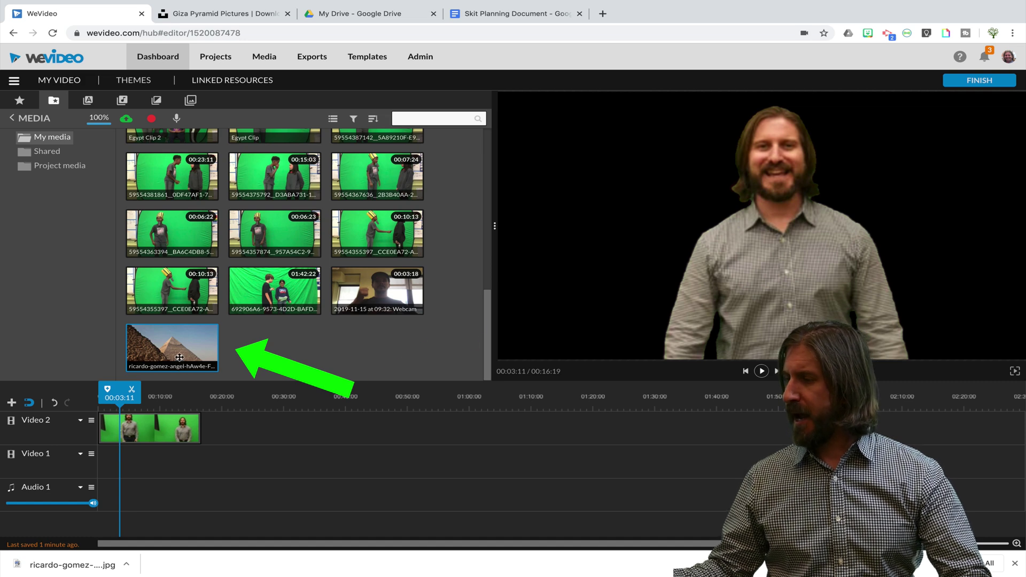
pyautogui.moveTo(184, 353)
pyautogui.mouseDown()
pyautogui.moveTo(153, 463)
pyautogui.moveTo(112, 466)
pyautogui.mouseUp()
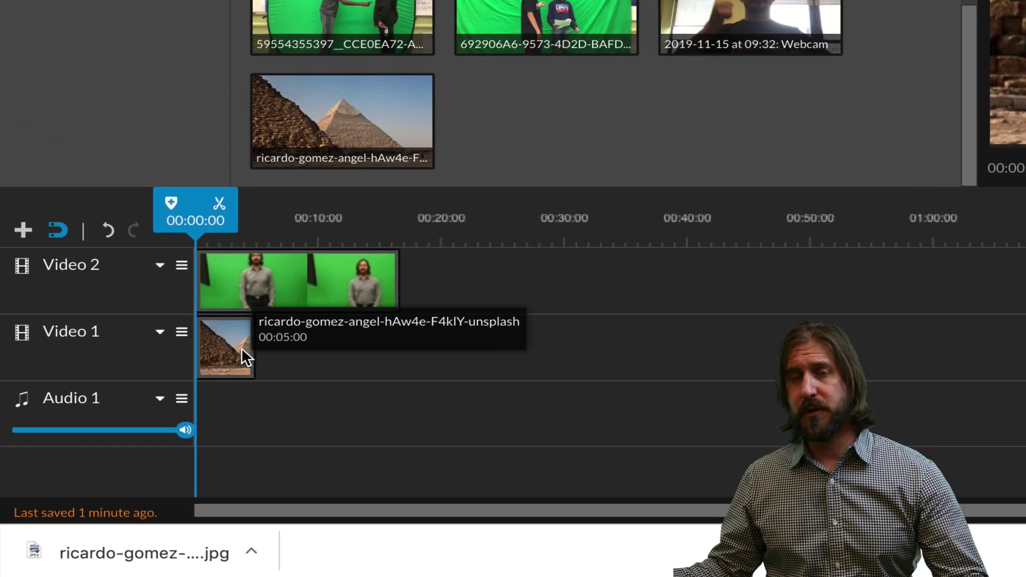
# Extend the pyramid photo to 00:16:19 to match the presenter clip and scrub back to preview the composite.
pyautogui.click(244, 350)
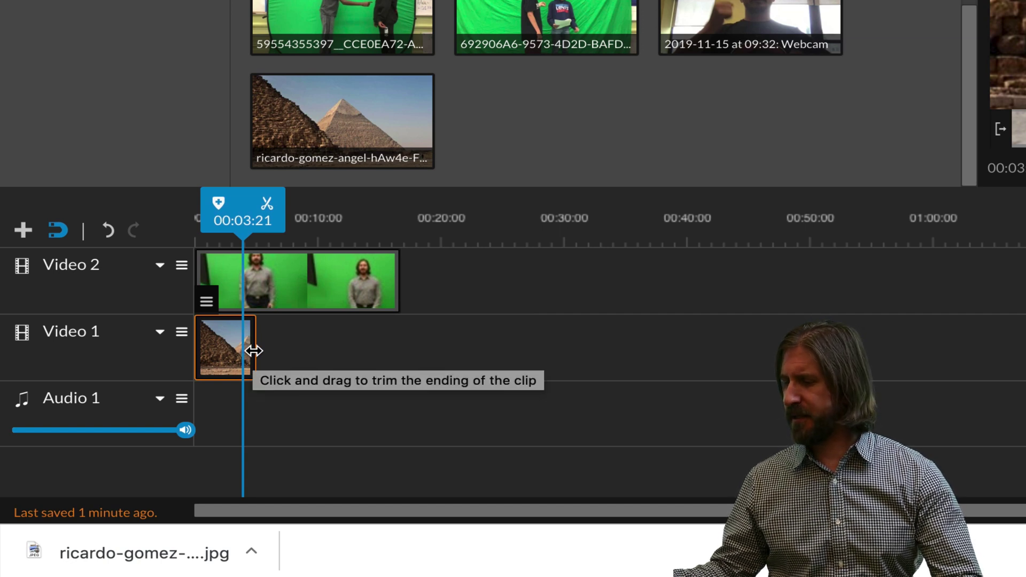
pyautogui.moveTo(254, 350); pyautogui.dragTo(312, 349)
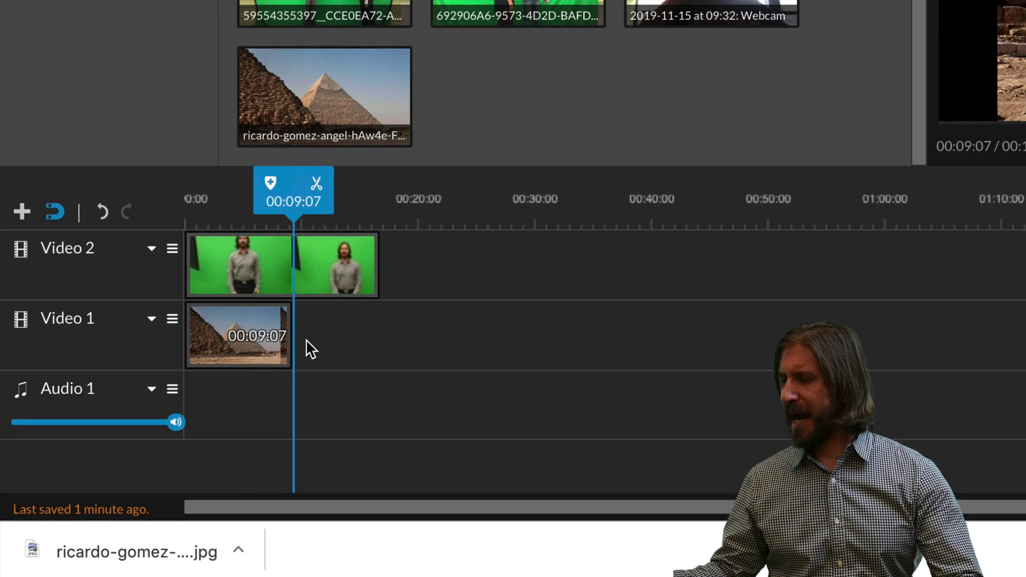
pyautogui.moveTo(311, 349); pyautogui.dragTo(378, 349)
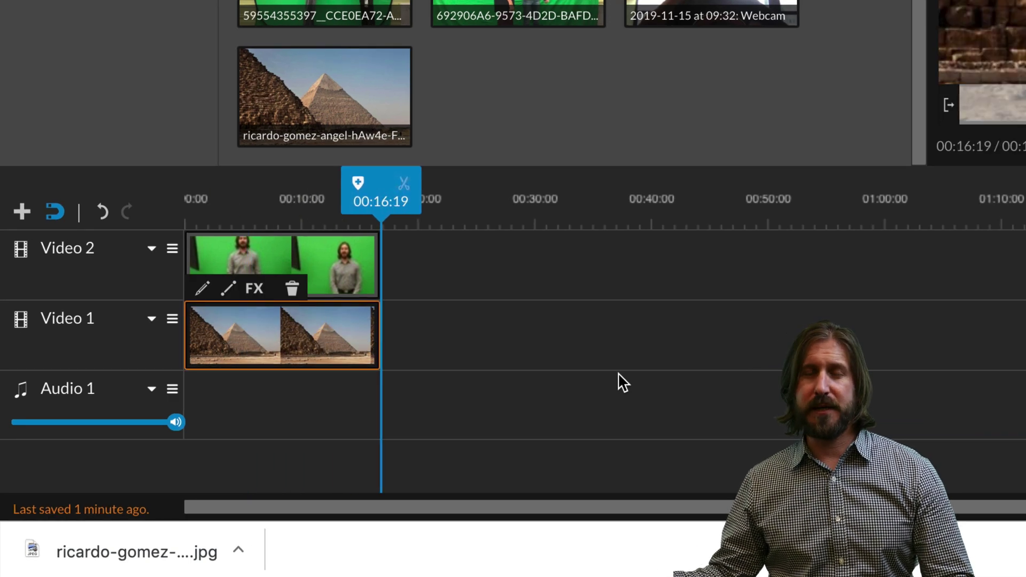
pyautogui.moveTo(380, 184); pyautogui.dragTo(293, 183)
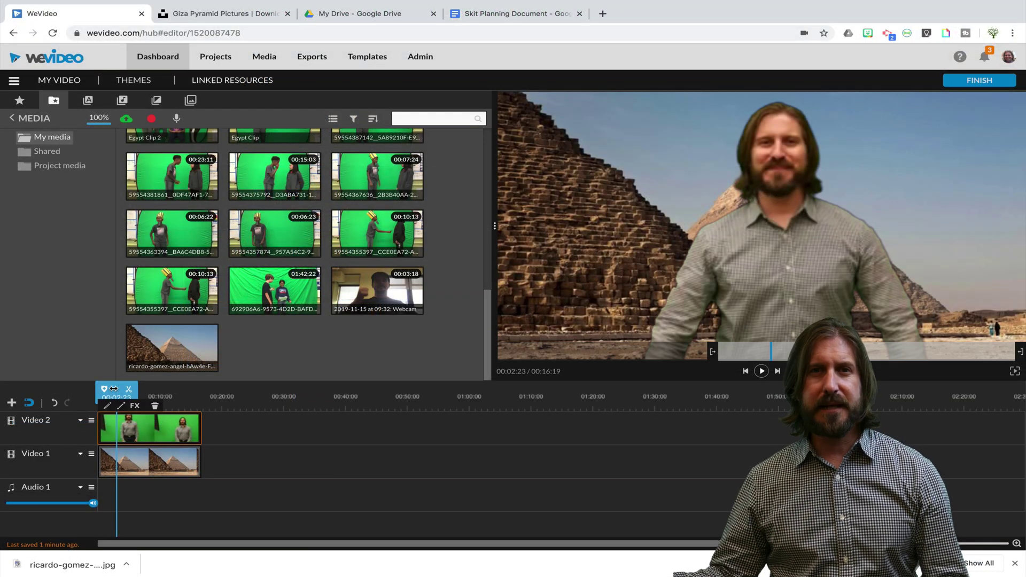
pyautogui.moveTo(157, 391); pyautogui.dragTo(116, 390)
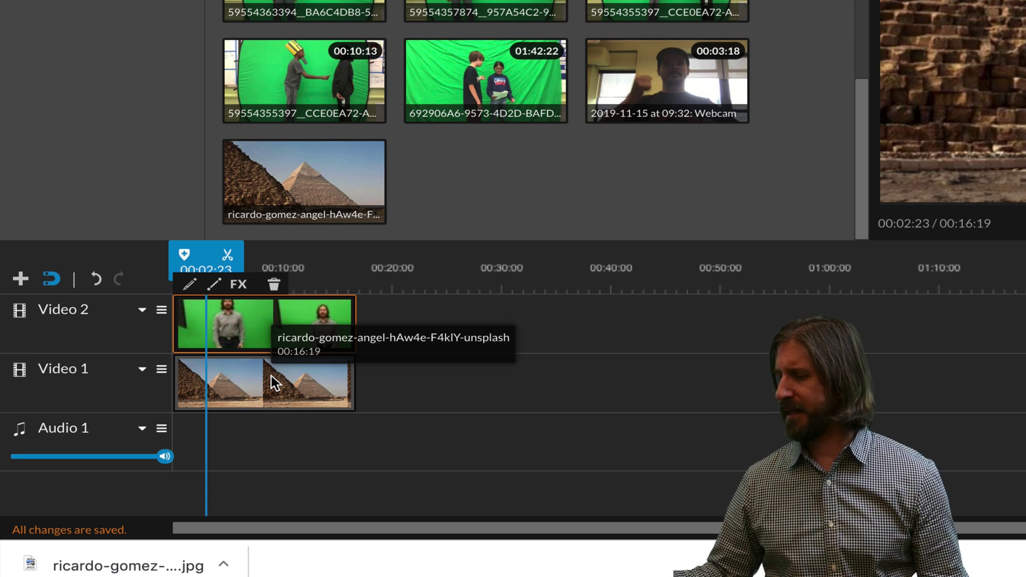
# Select the presenter and pyramid clips together and drag the pair later along the timeline.
pyautogui.click(271, 376)
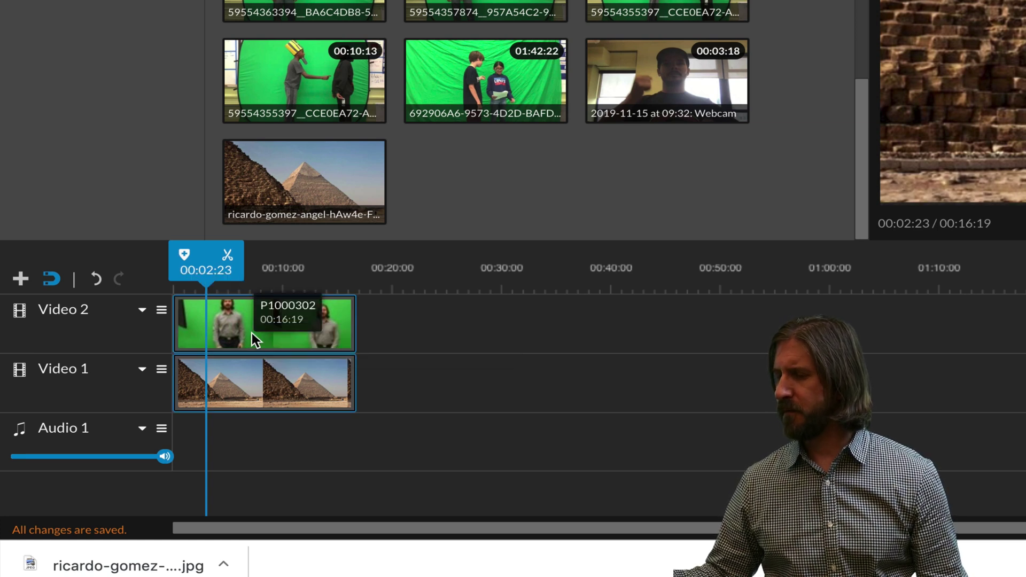
pyautogui.moveTo(252, 332); pyautogui.dragTo(569, 349)
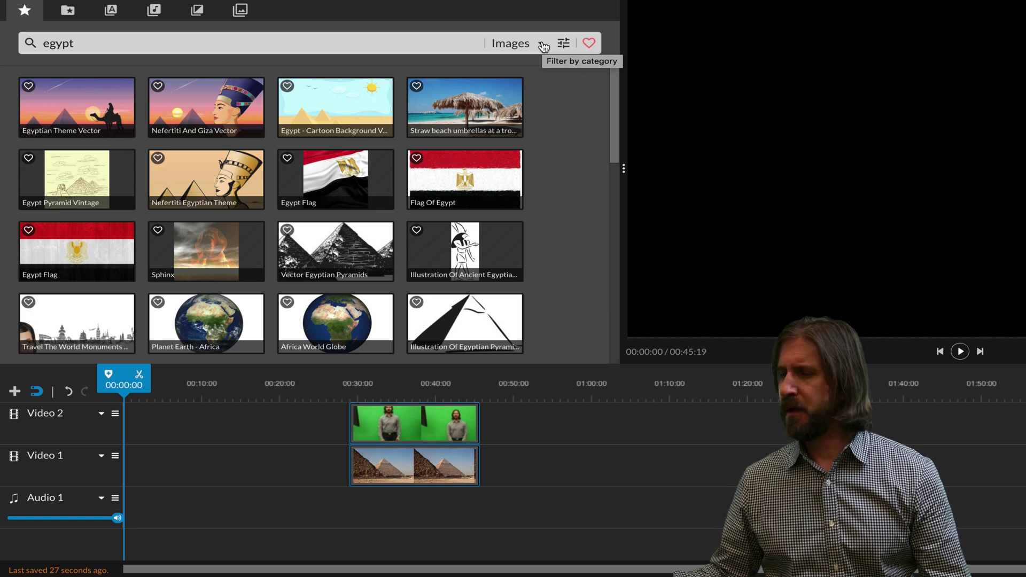
# Filter the 'egypt' stock search to Videos and add the animated ancient Egypt clip at the start of Video 1.
pyautogui.click(542, 44)
pyautogui.click(522, 86)
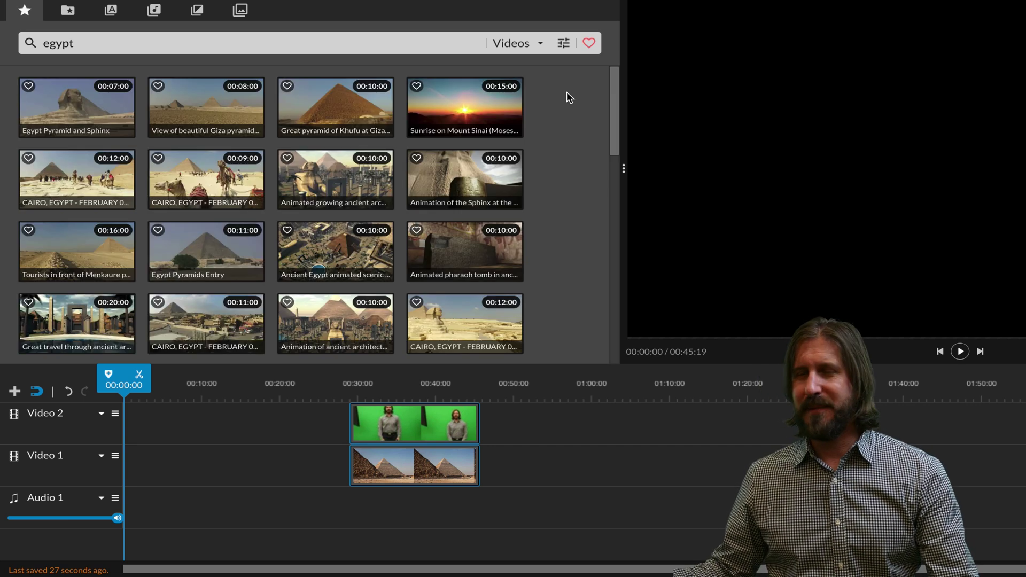
pyautogui.scroll(-1, 331, 165)
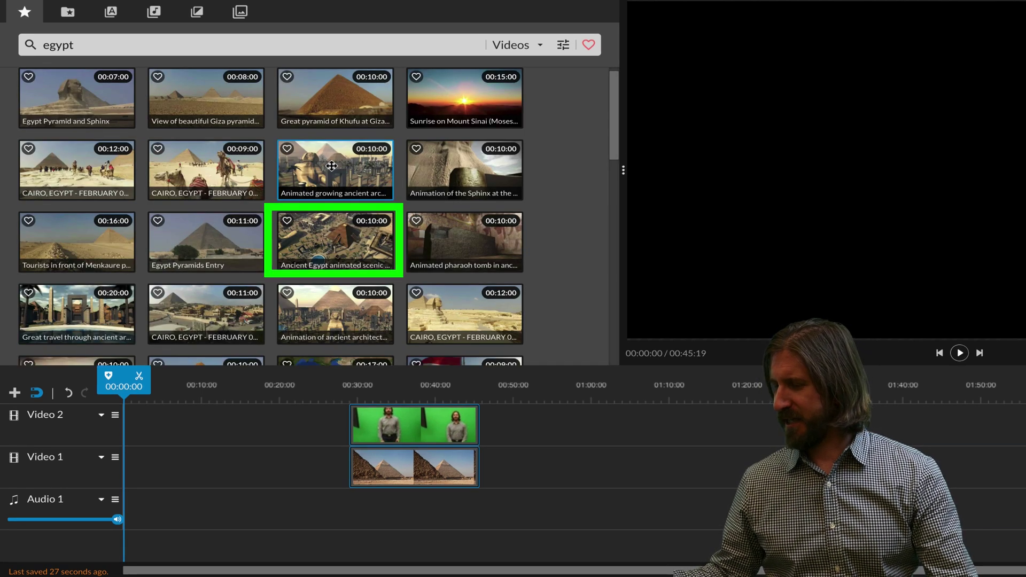
pyautogui.click(330, 165)
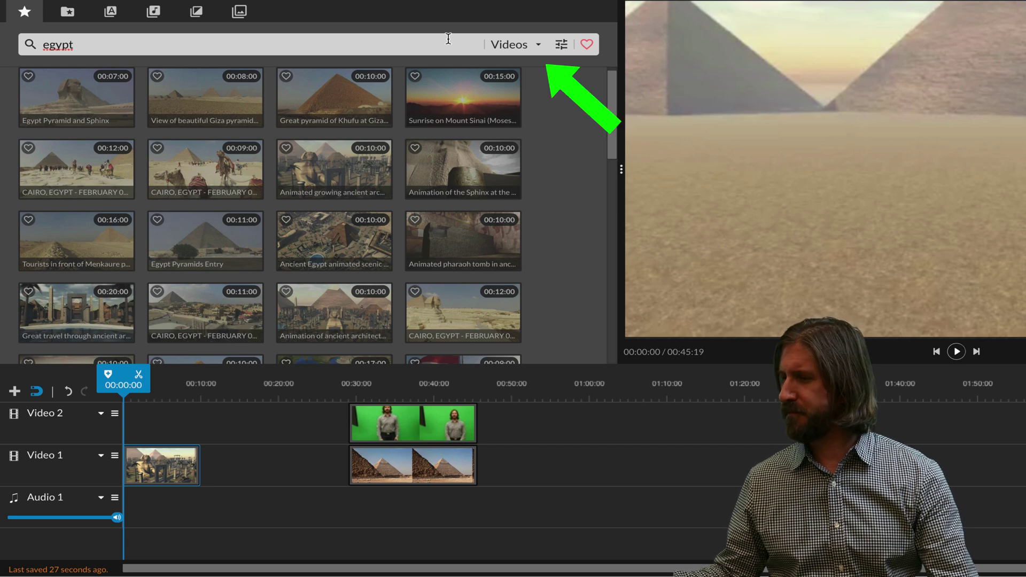
# Filter to Audio, preview The Sun King of Egypt and place it on the Audio 1 track.
pyautogui.click(513, 44)
pyautogui.click(529, 125)
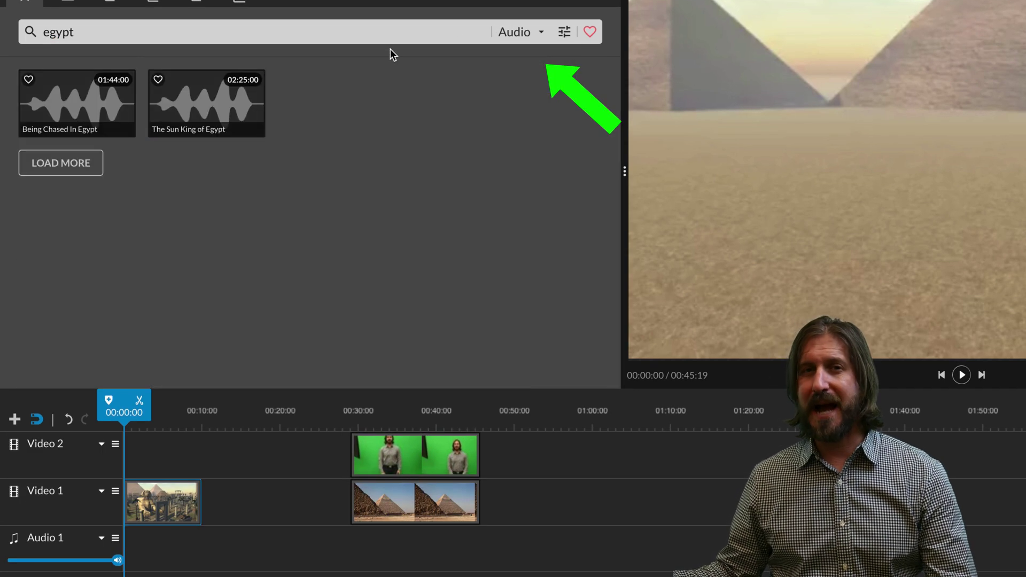
pyautogui.click(200, 92)
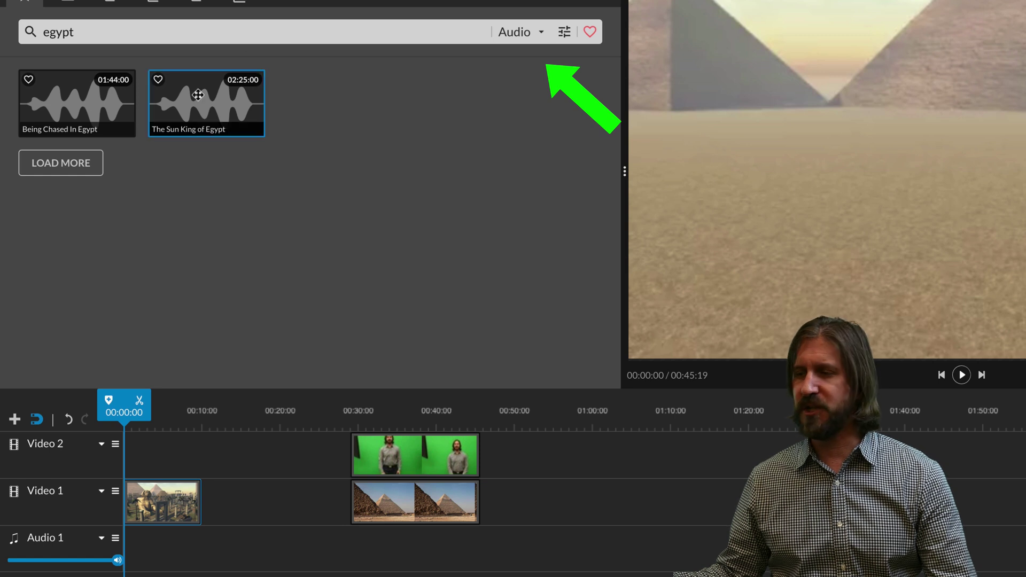
pyautogui.moveTo(197, 95); pyautogui.dragTo(154, 566)
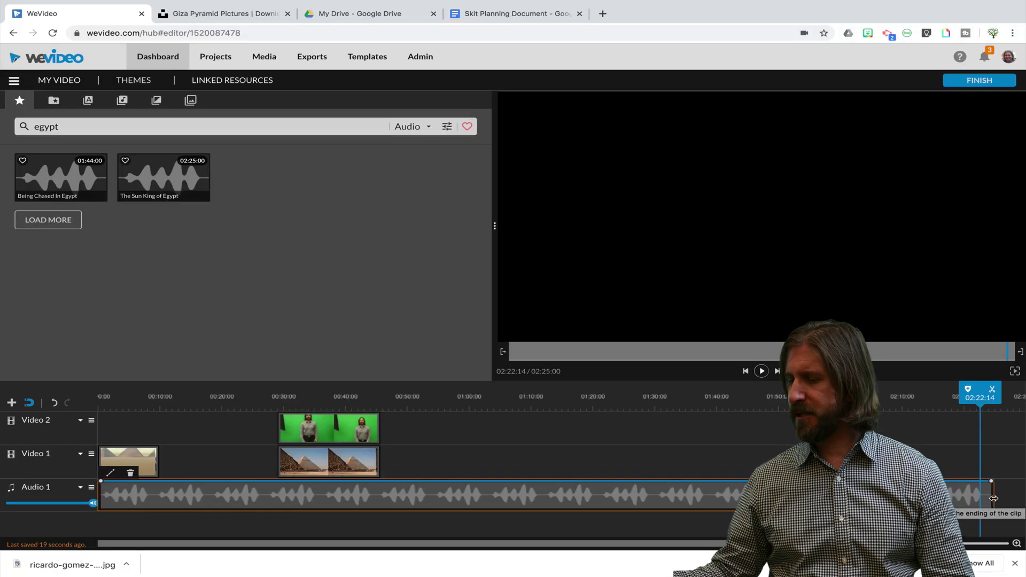
# Trim the music to end with the intro animation, then play the intro back and pause.
pyautogui.moveTo(994, 498); pyautogui.dragTo(162, 470)
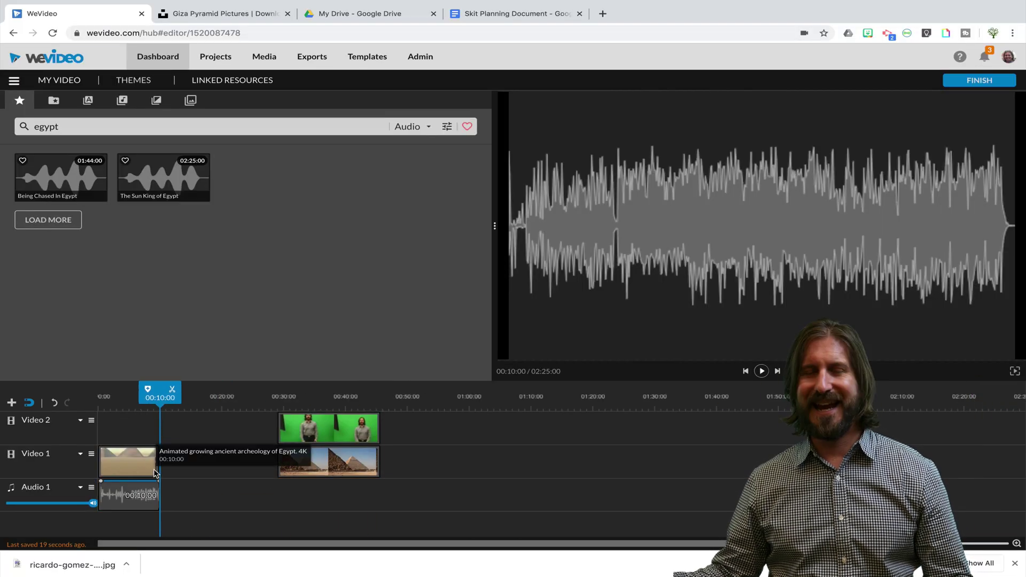
pyautogui.moveTo(162, 471); pyautogui.dragTo(158, 474)
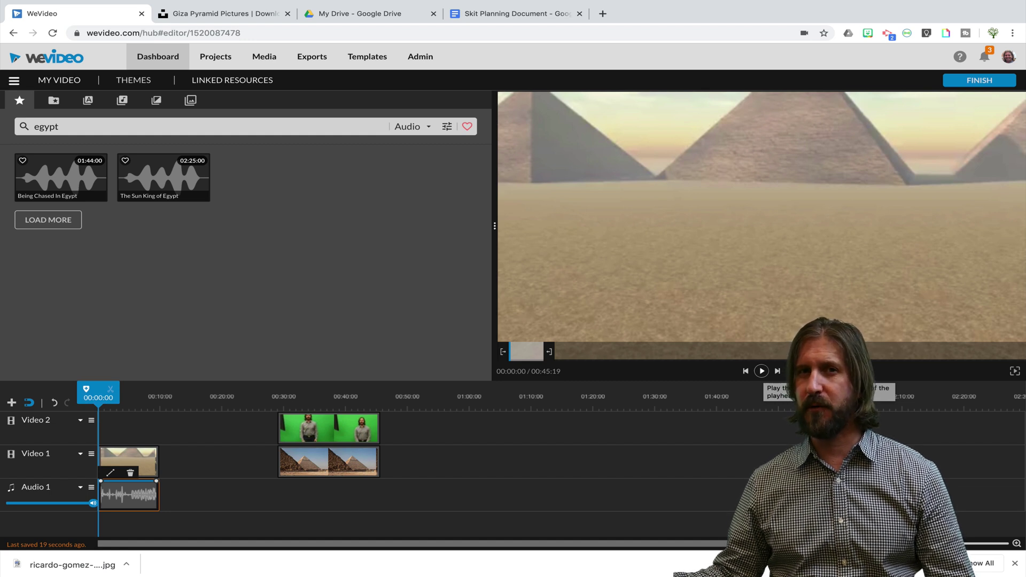
pyautogui.click(762, 371)
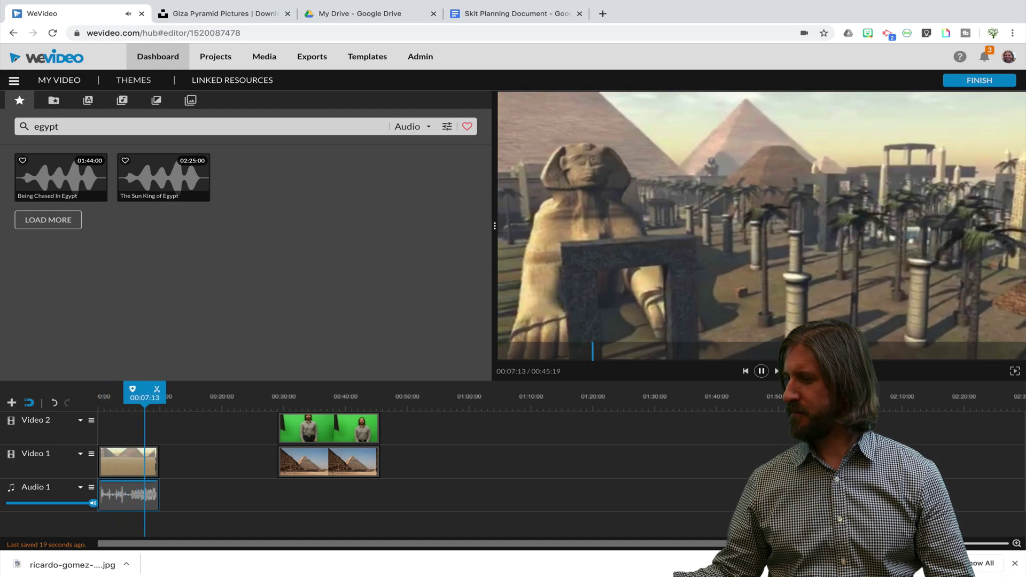
pyautogui.click(128, 494)
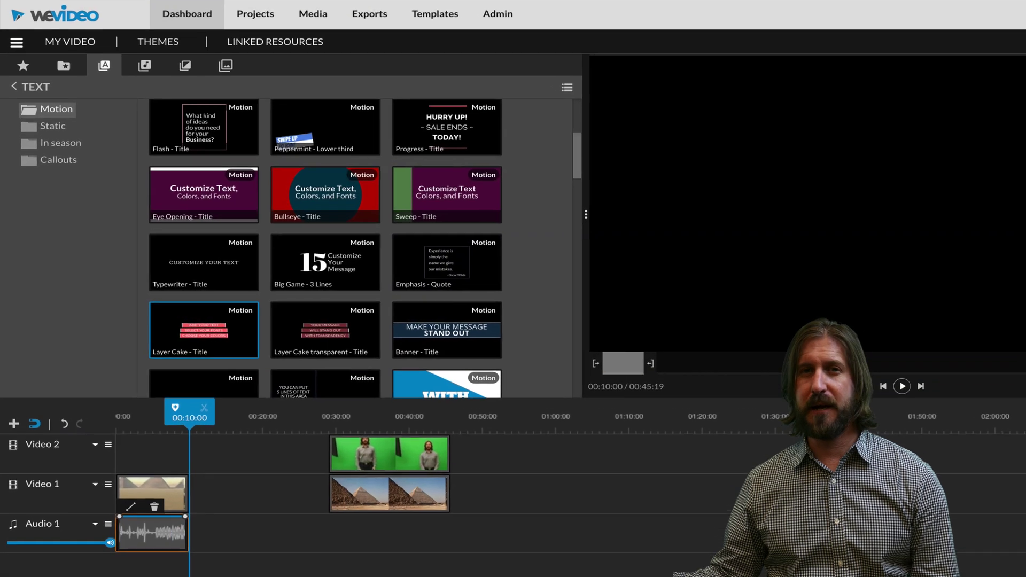
pyautogui.scroll(1, 185, 321)
pyautogui.scroll(2, 341, 240)
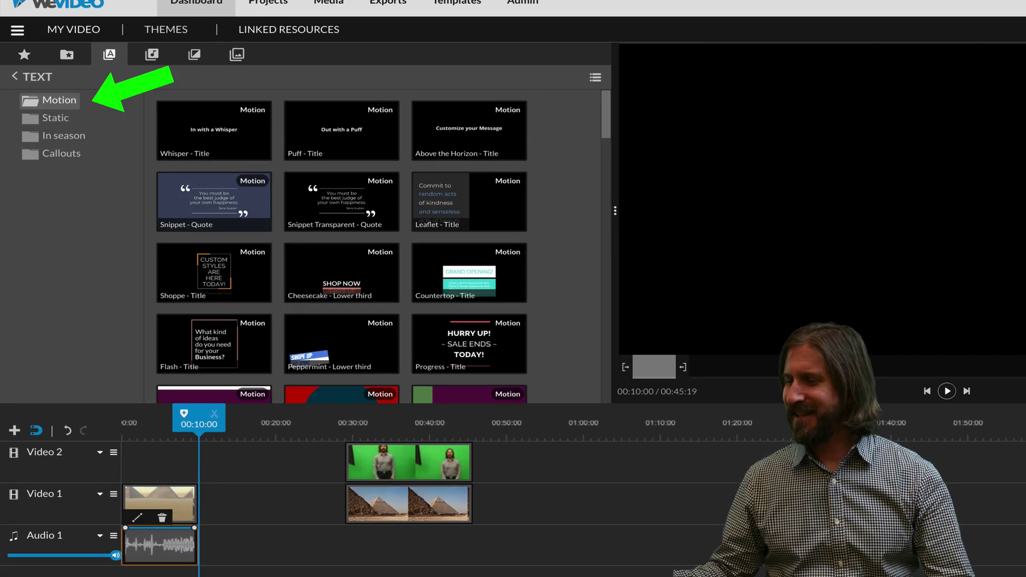
pyautogui.scroll(-1, 342, 241)
pyautogui.scroll(-4, 342, 240)
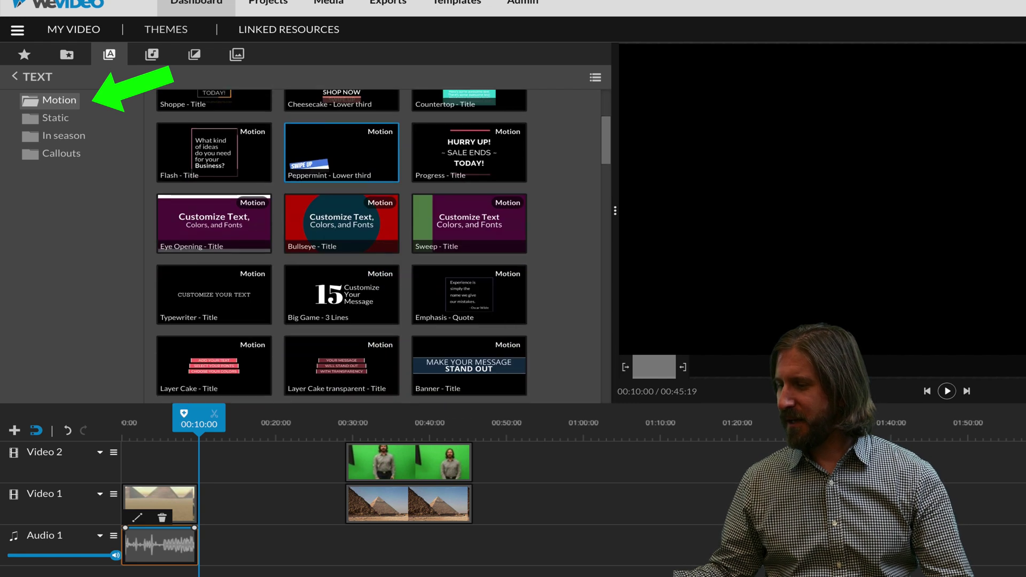
pyautogui.scroll(-1, 342, 240)
pyautogui.scroll(-1, 341, 241)
# Place a Layer Cake title after the intro and edit it to Egypt Skit / Scene 1 / At Giza Pyramid.
pyautogui.moveTo(214, 267); pyautogui.dragTo(218, 504)
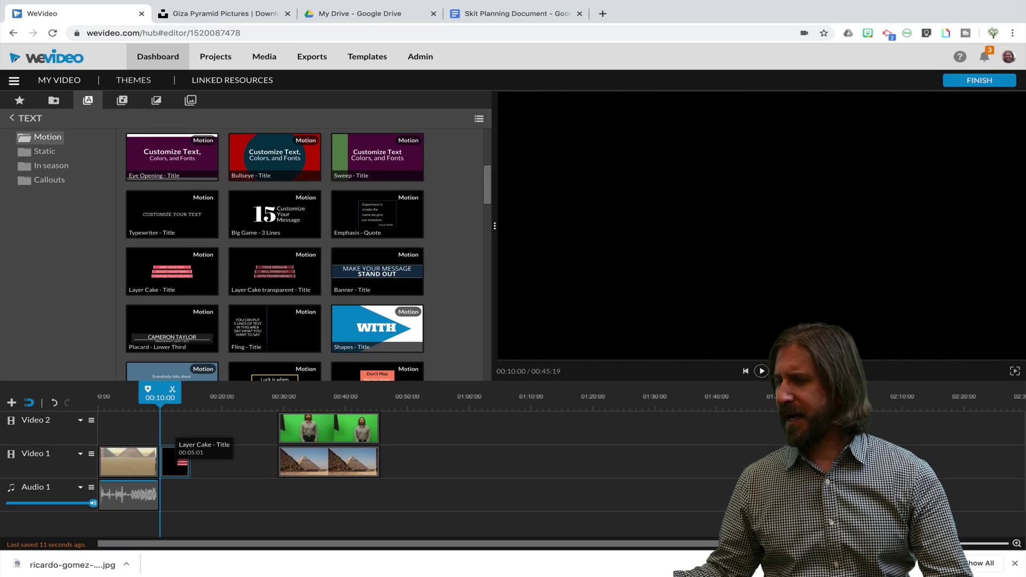
pyautogui.doubleClick(175, 460)
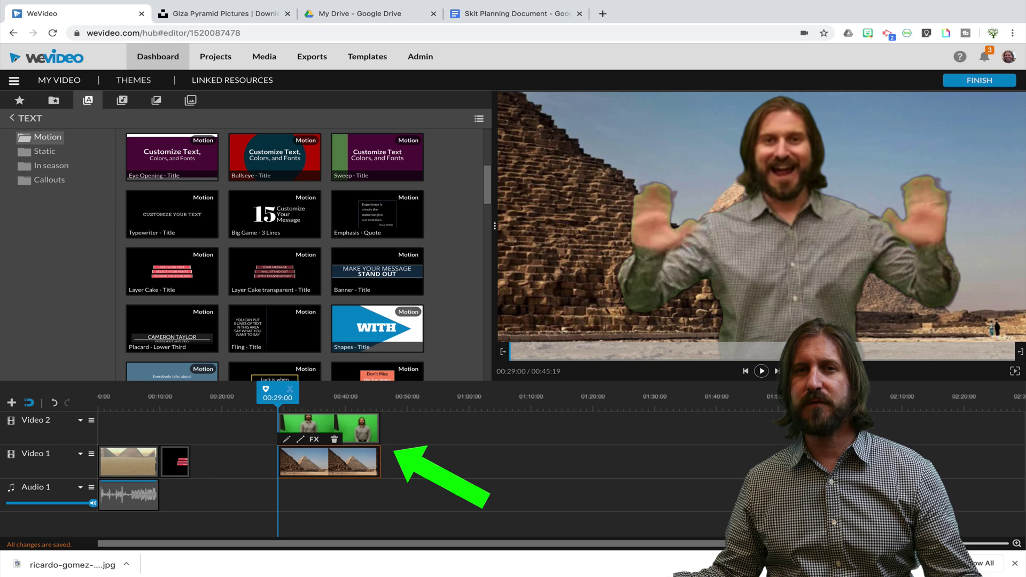
# Slide the pyramid clip and the green-screen clip left to start right after the title.
pyautogui.moveTo(329, 462); pyautogui.dragTo(242, 462)
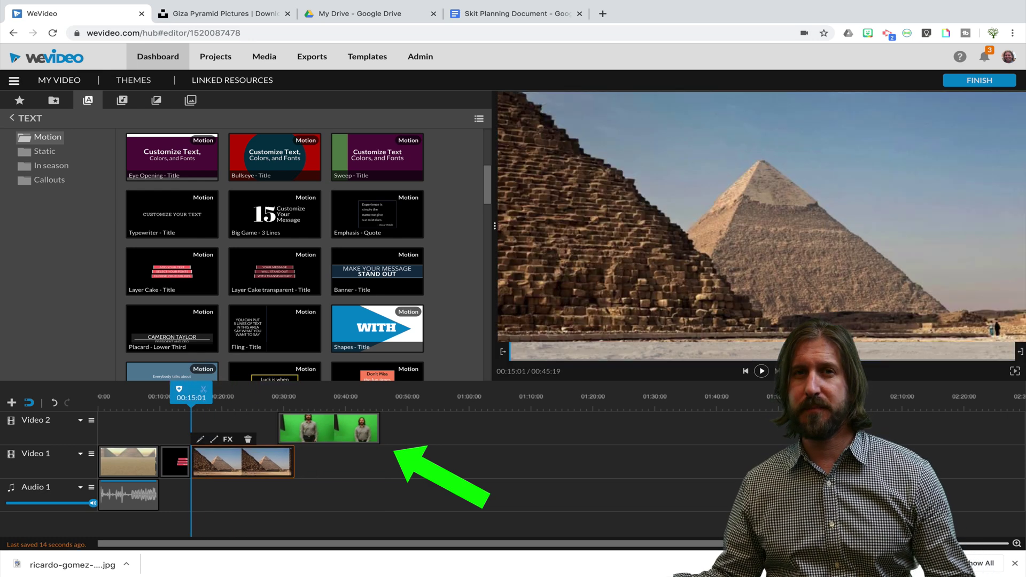
pyautogui.moveTo(317, 425); pyautogui.dragTo(230, 426)
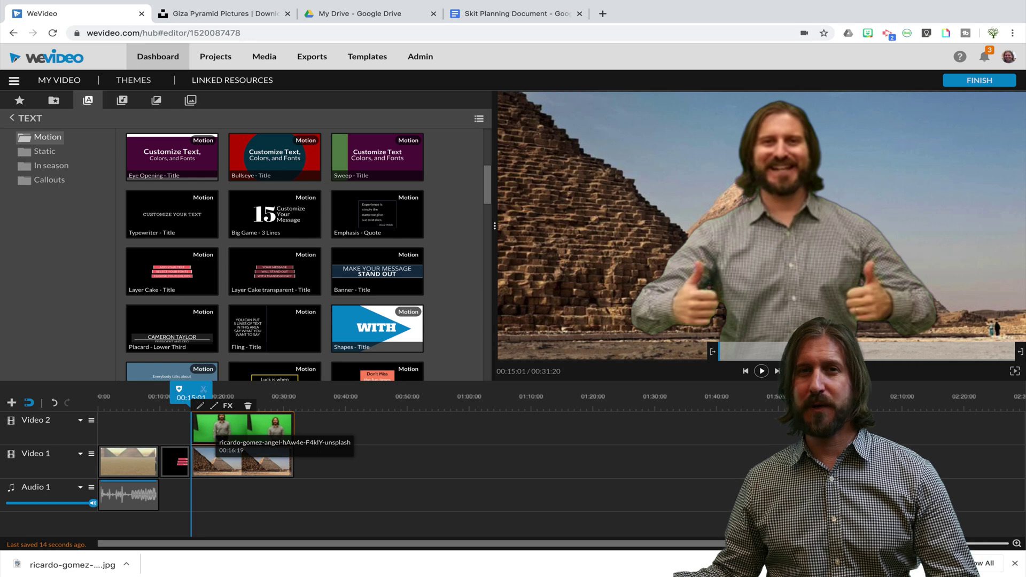
# Preview the Curtains transition, place it before the pyramid scene, and return to the project start.
pyautogui.click(156, 100)
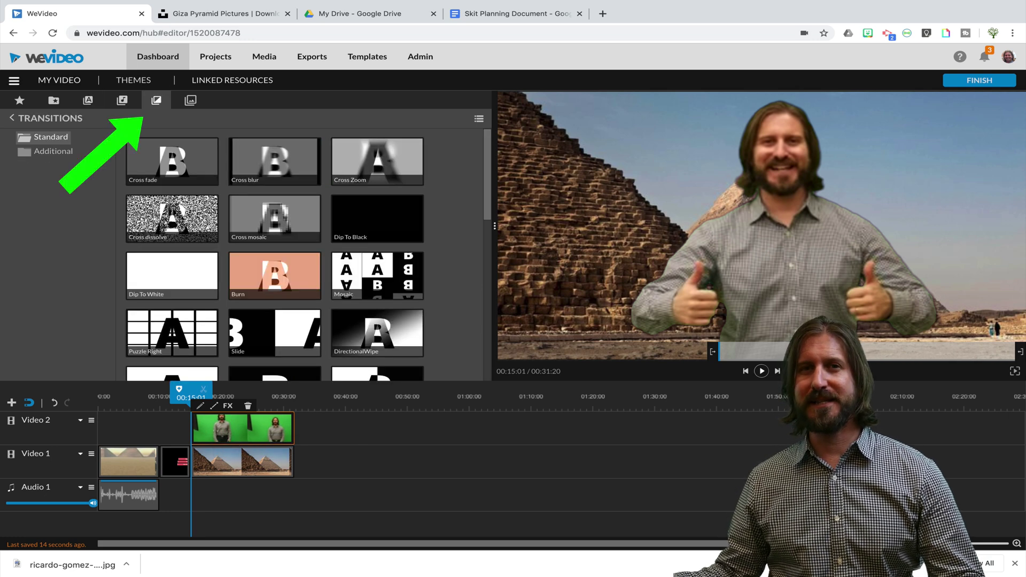
pyautogui.scroll(-2, 172, 225)
pyautogui.scroll(-2, 275, 255)
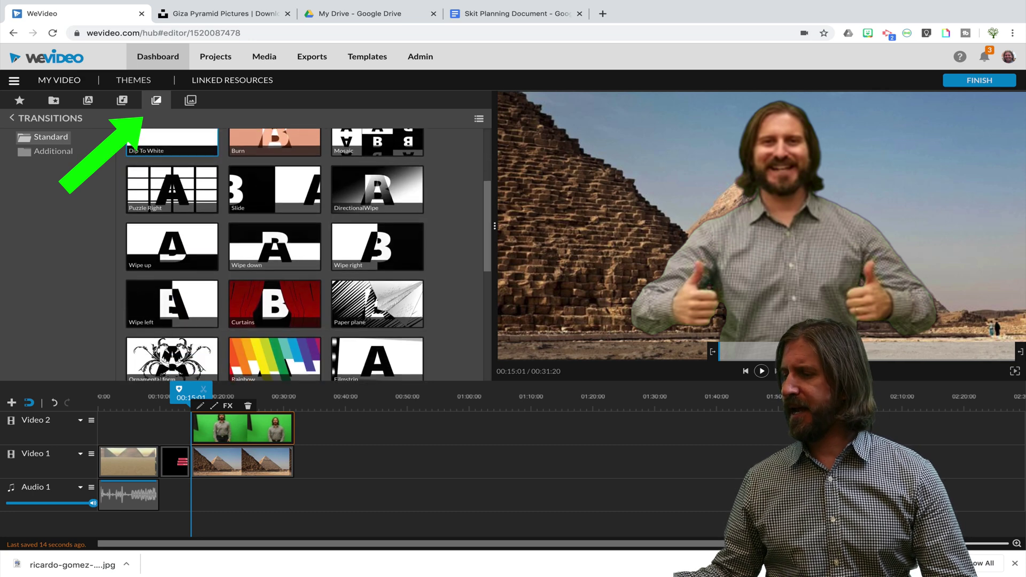
pyautogui.scroll(-2, 274, 256)
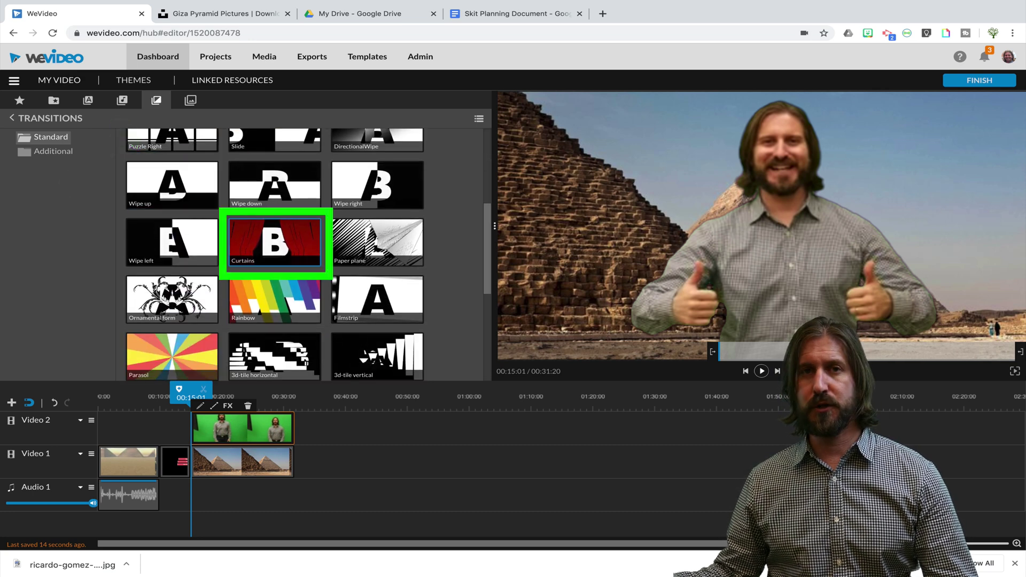
pyautogui.click(249, 257)
pyautogui.moveTo(238, 311)
pyautogui.mouseDown()
pyautogui.moveTo(207, 423)
pyautogui.moveTo(212, 453)
pyautogui.mouseUp()
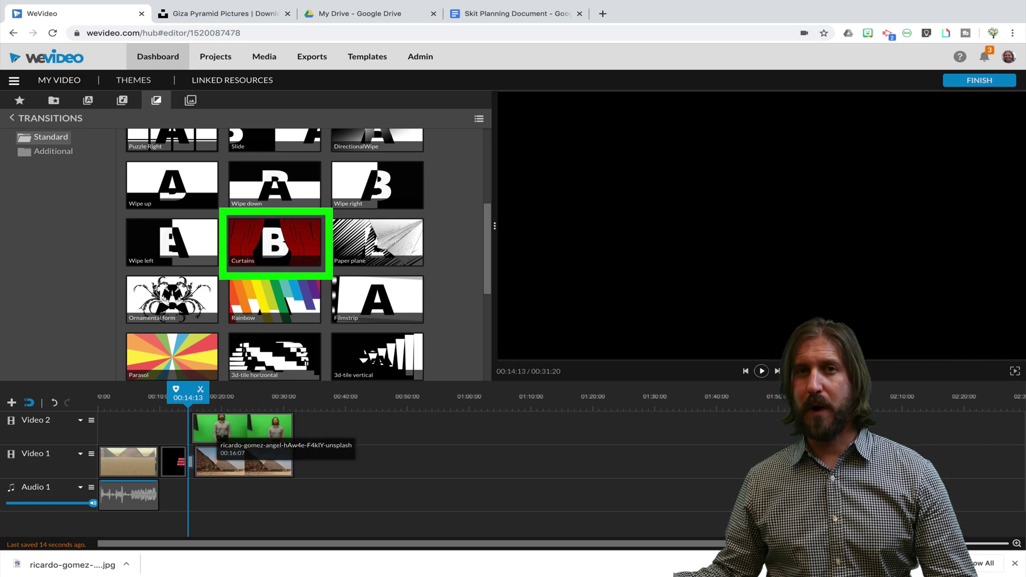
pyautogui.press('Home')
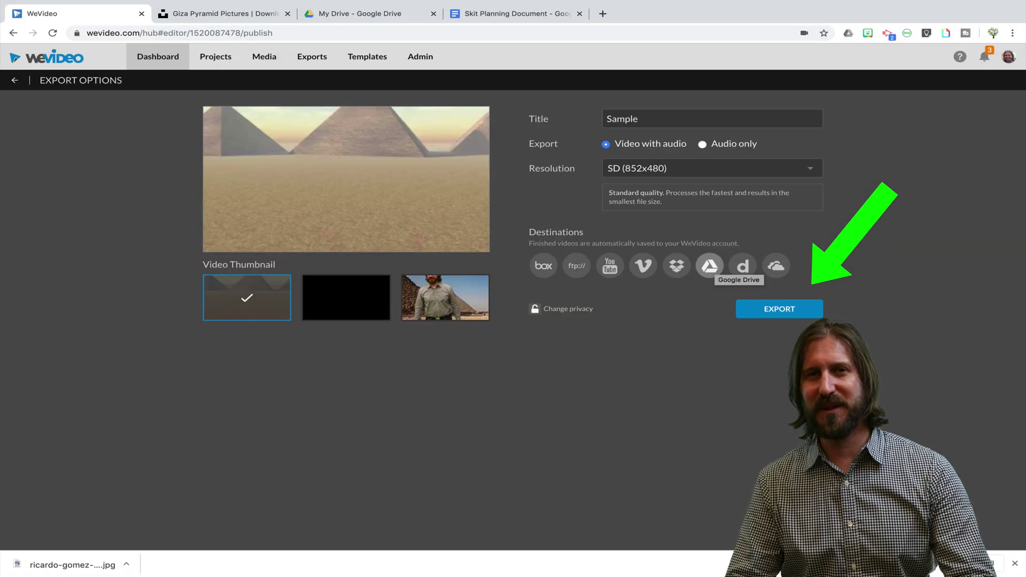
# Select Google Drive as the destination for the exported Sample video.
pyautogui.click(709, 266)
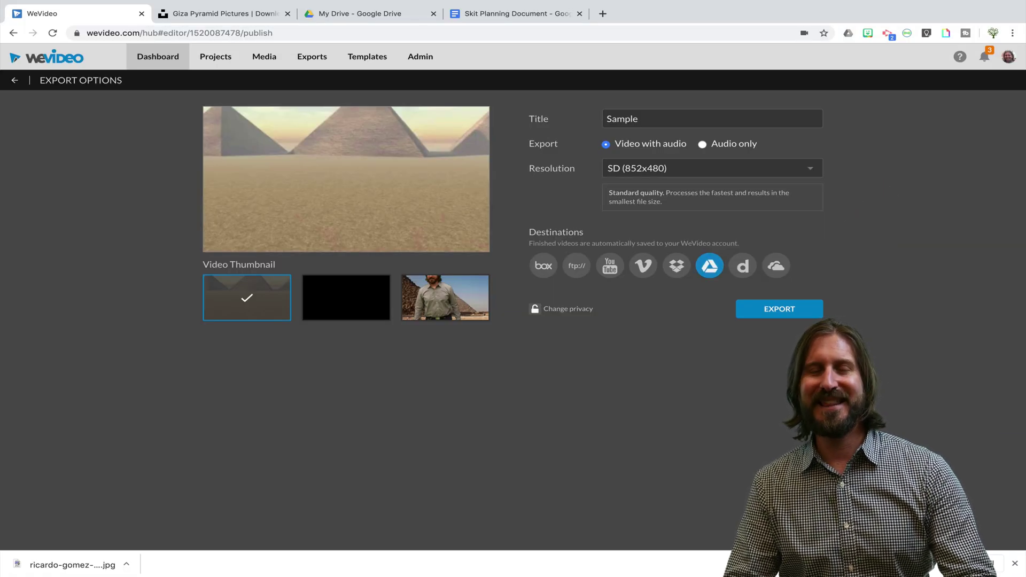